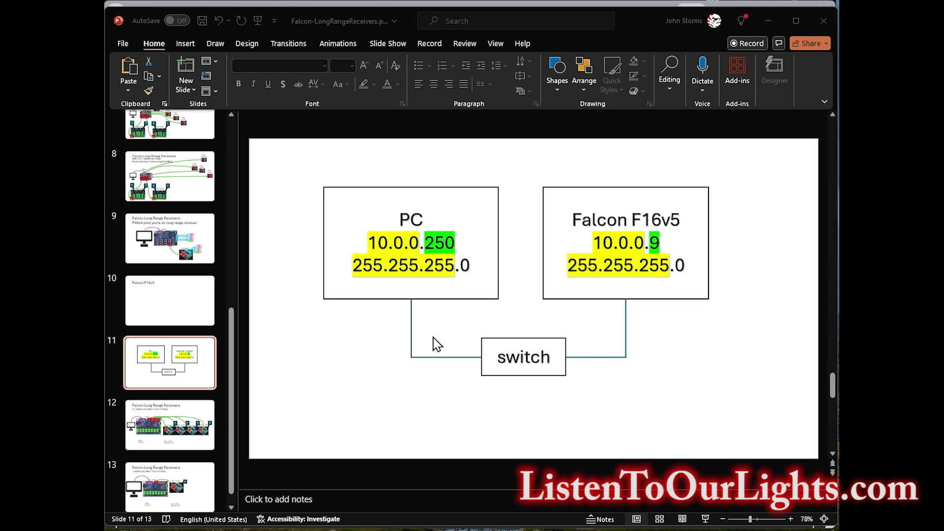
# Show slide 12, the diagram of four traditional SRx1 receivers wired from the F16v5.
pyautogui.click(169, 427)
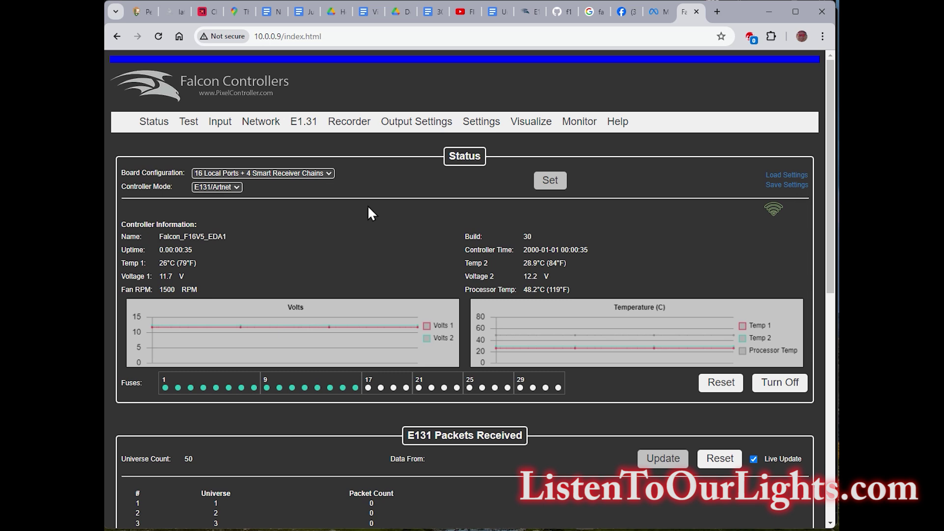
# Open the E131/ArtNET Setup page listing universe 1, size 512, count 50.
pyautogui.click(304, 122)
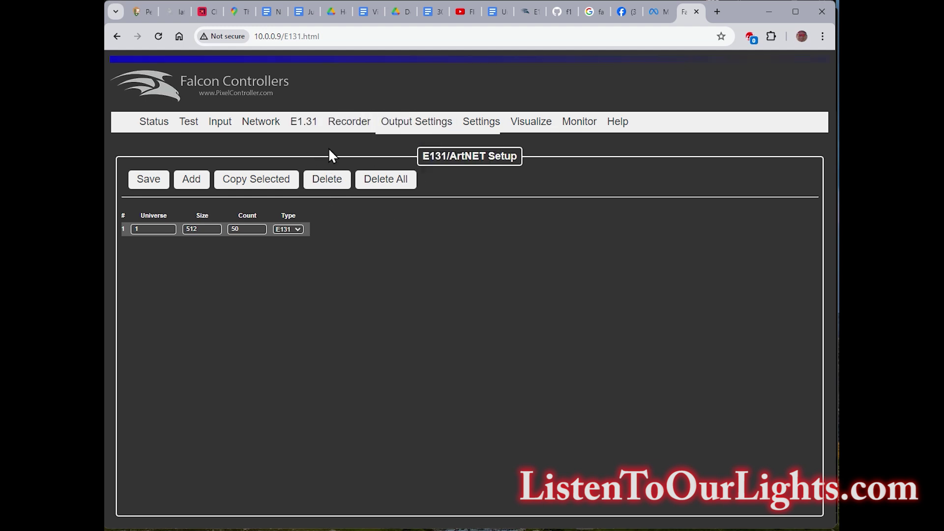
# On the Pixel outputs page, enter 200 pixels for port 17 and carry it down the following ports.
pyautogui.moveTo(403, 126)
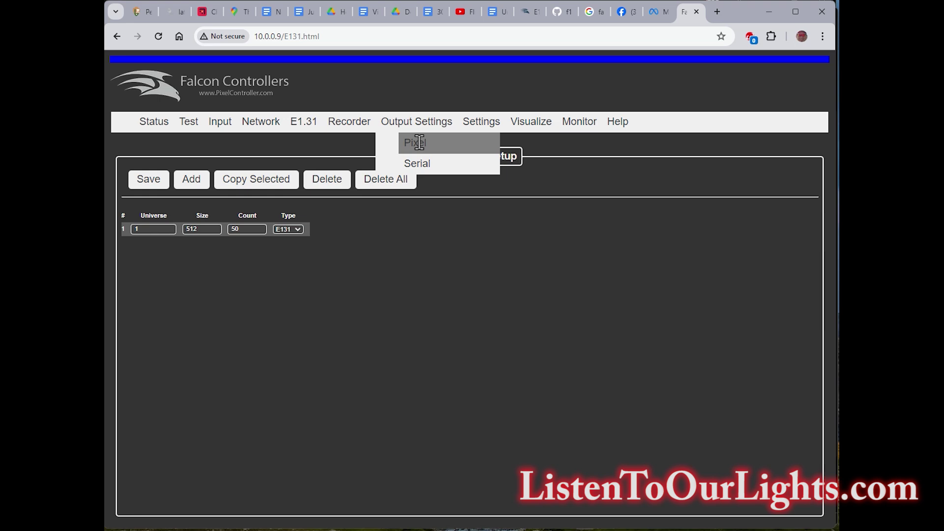
pyautogui.click(419, 143)
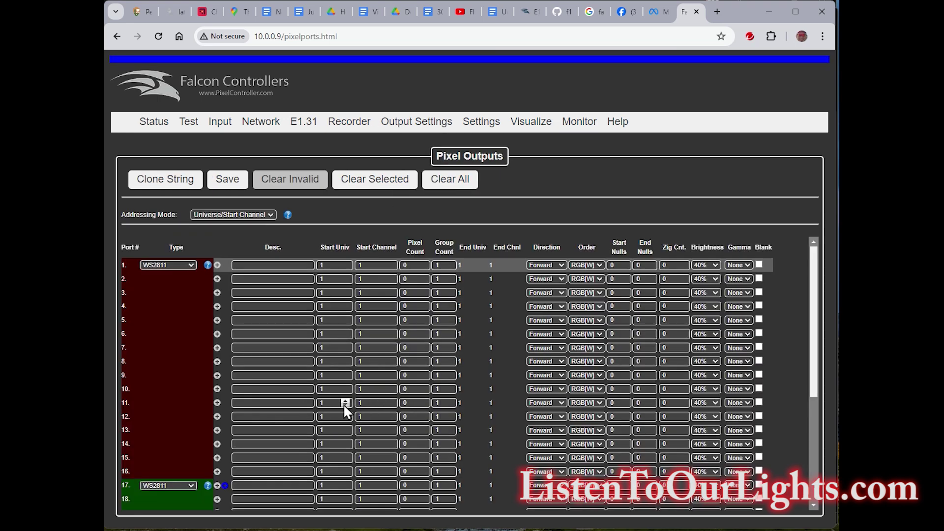
pyautogui.scroll(-4, 344, 405)
pyautogui.scroll(4, 342, 404)
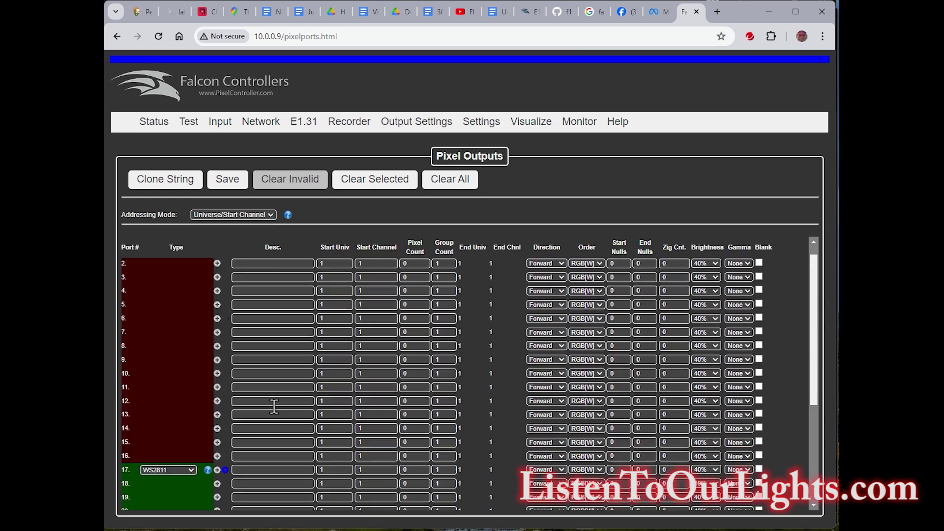
pyautogui.scroll(-2, 266, 410)
pyautogui.scroll(-1, 179, 449)
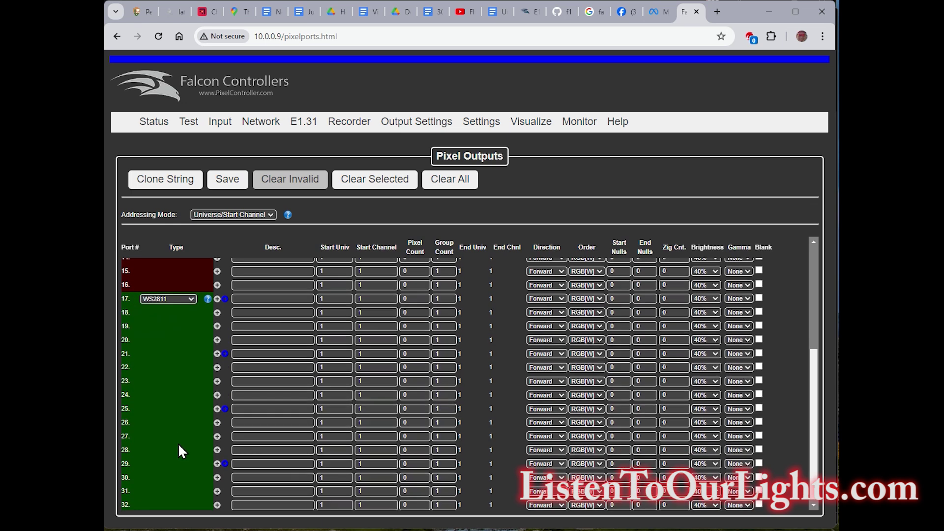
pyautogui.scroll(2, 154, 386)
pyautogui.scroll(-3, 168, 450)
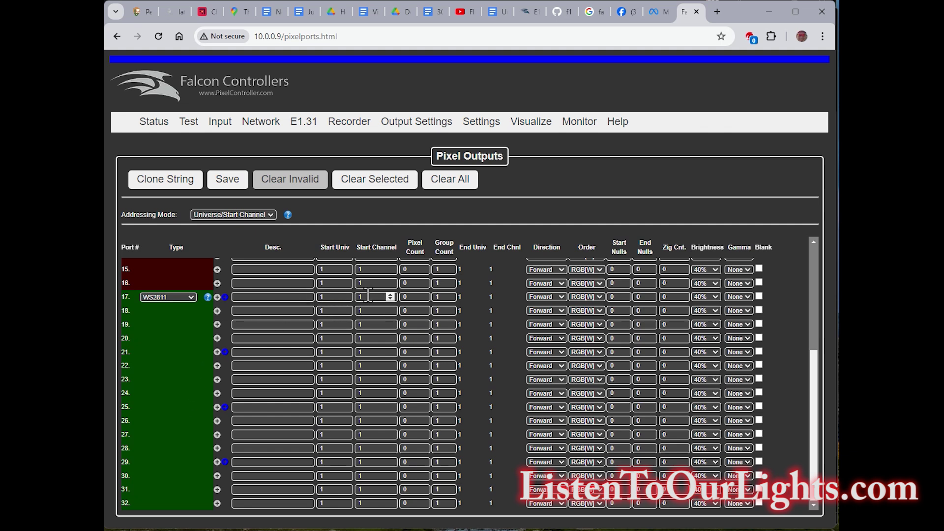
pyautogui.click(408, 297)
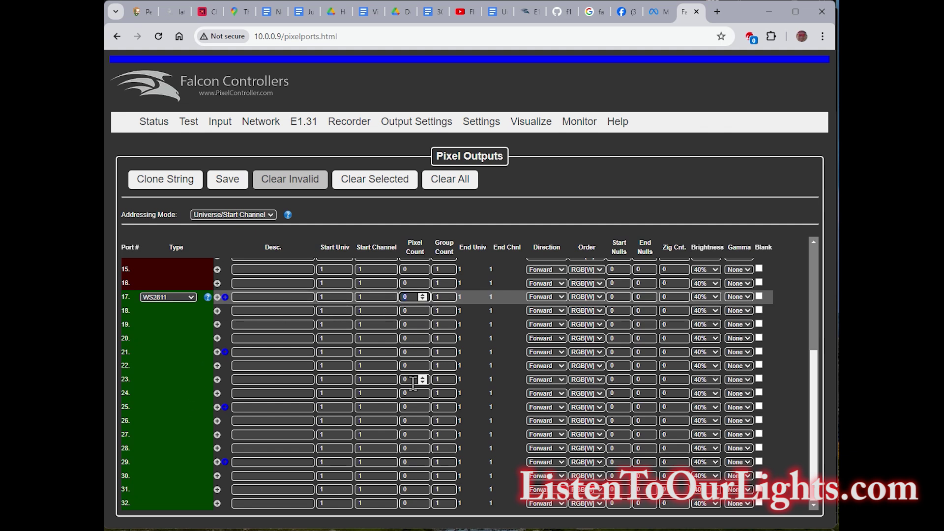
pyautogui.write('200')
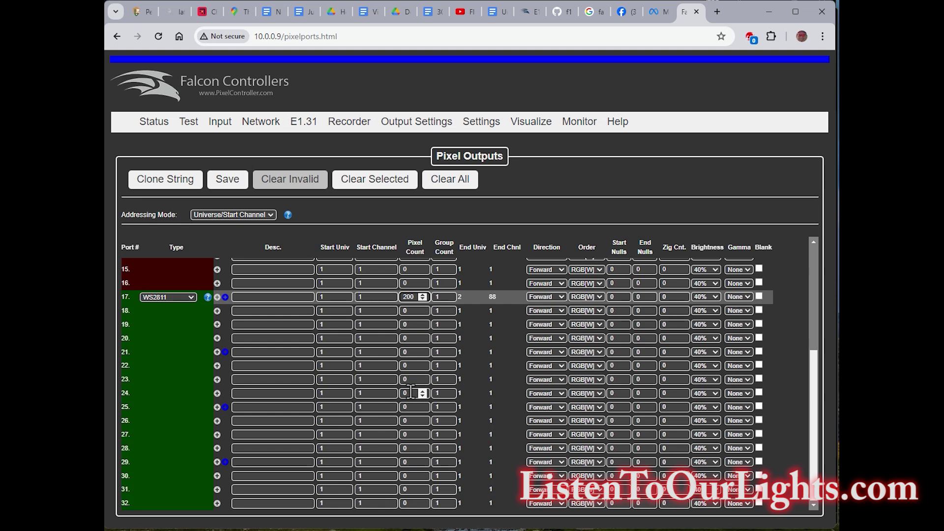
pyautogui.press('Return')
pyautogui.press('Return')
pyautogui.press('Return')
pyautogui.press('Return')
pyautogui.press('Return')
pyautogui.press('Return')
pyautogui.press('Return')
pyautogui.press('Return')
pyautogui.press('Return')
pyautogui.press('Return')
pyautogui.press('Return')
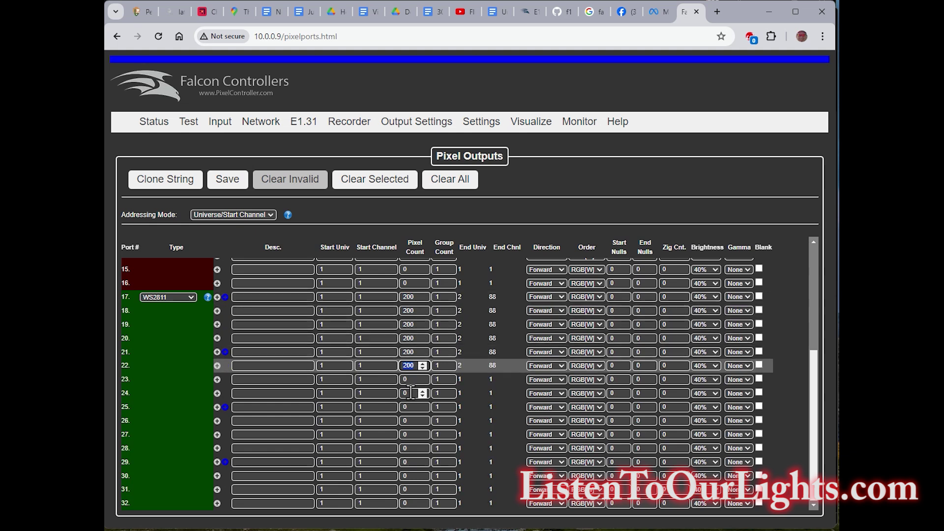
pyautogui.press('Return')
pyautogui.press('Return')
pyautogui.press('Return')
pyautogui.press('Return')
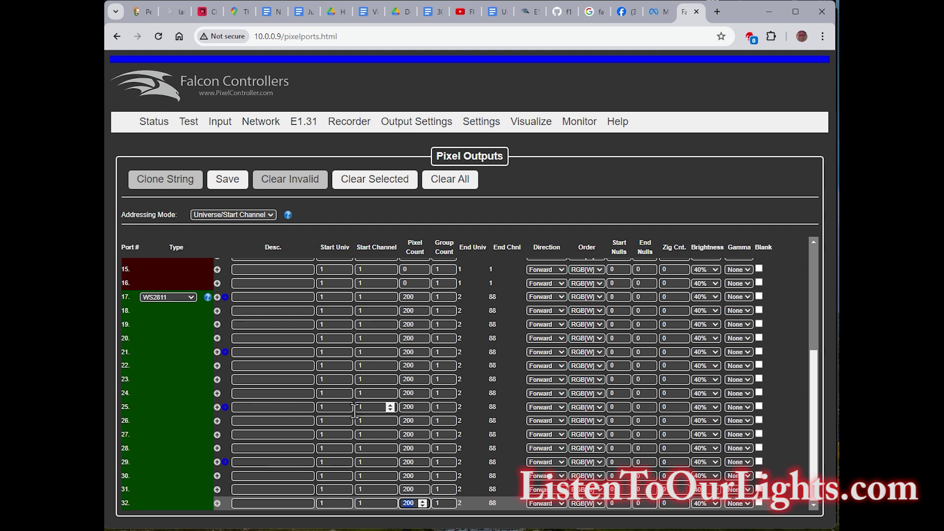
# Set port 16 to 200 pixels and save the string settings to the controller.
pyautogui.doubleClick(411, 285)
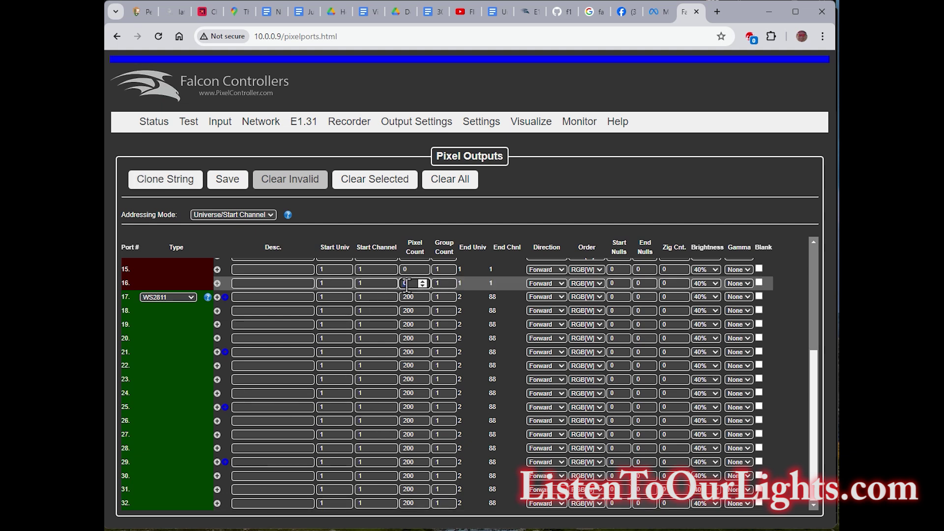
pyautogui.write('2')
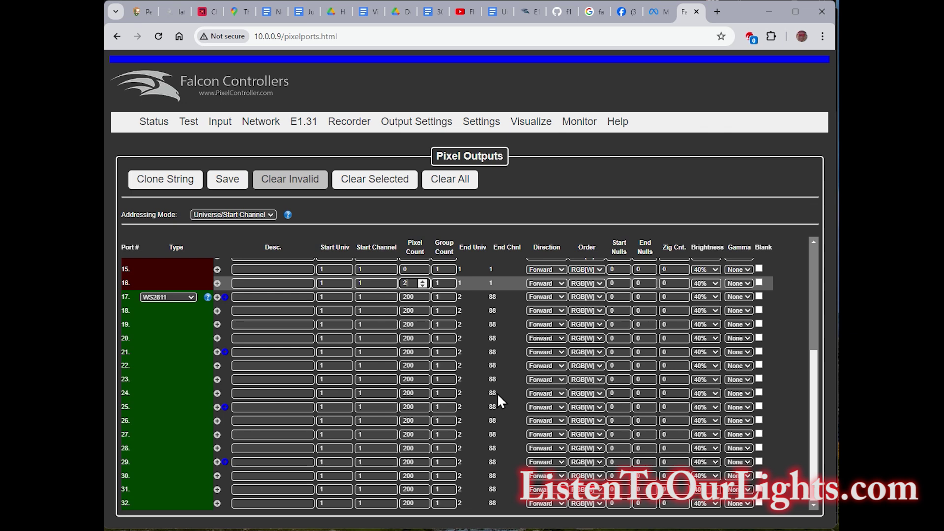
pyautogui.write('00')
pyautogui.scroll(1, 394, 394)
pyautogui.scroll(-1, 388, 433)
pyautogui.click(227, 180)
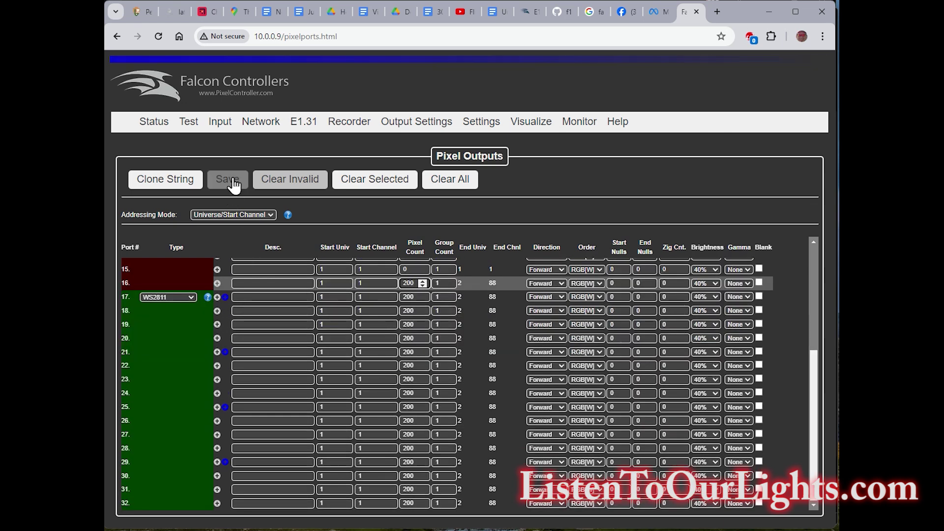
pyautogui.click(229, 186)
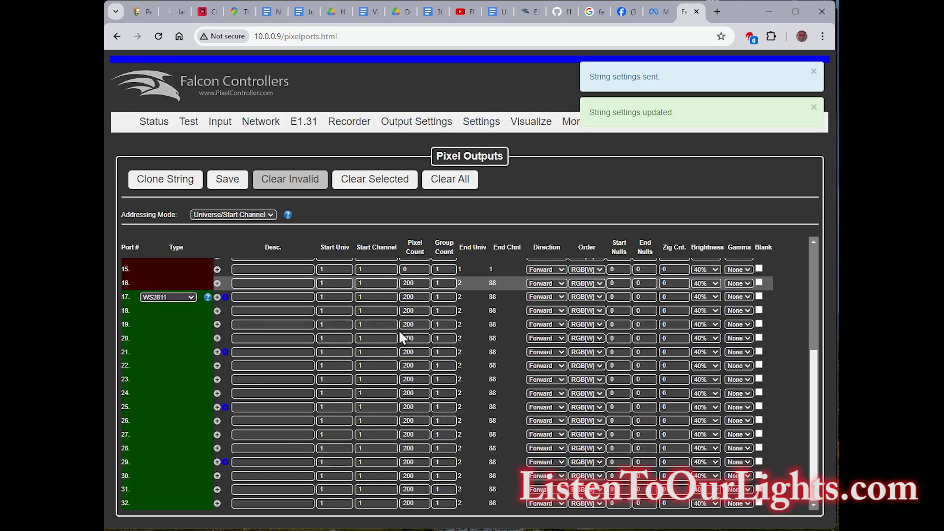
# Choose the Color Wash pattern on the controller's Test page.
pyautogui.click(192, 121)
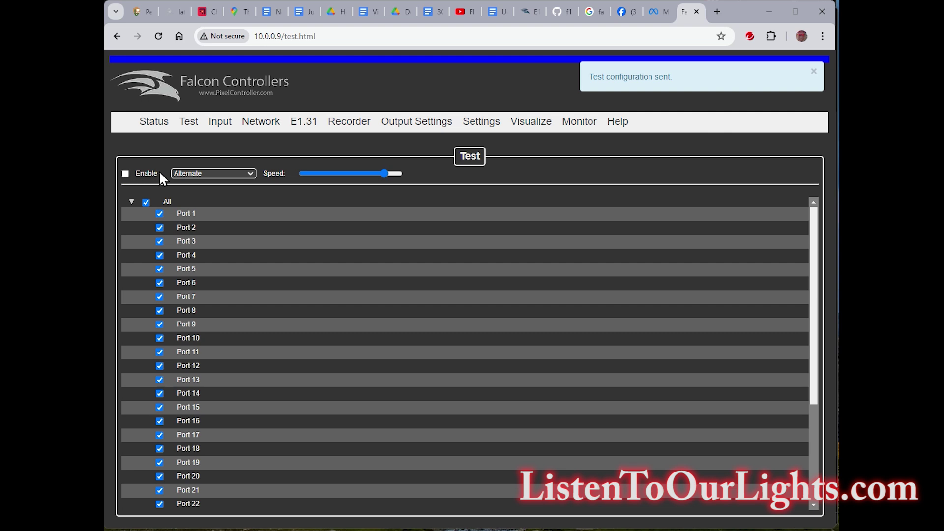
pyautogui.click(203, 174)
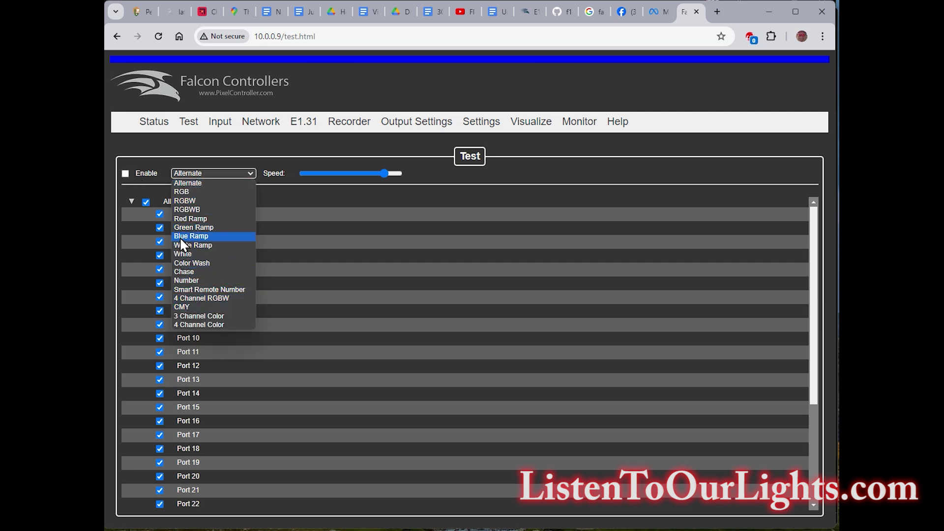
pyautogui.click(207, 263)
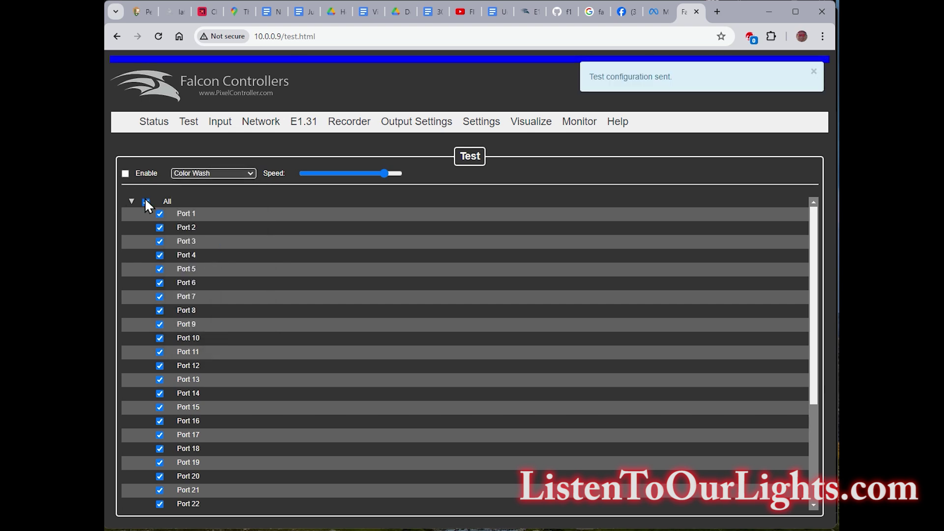
# Untick ports 1 through 15 so only ports 16–32 run the test.
pyautogui.click(160, 214)
pyautogui.click(160, 227)
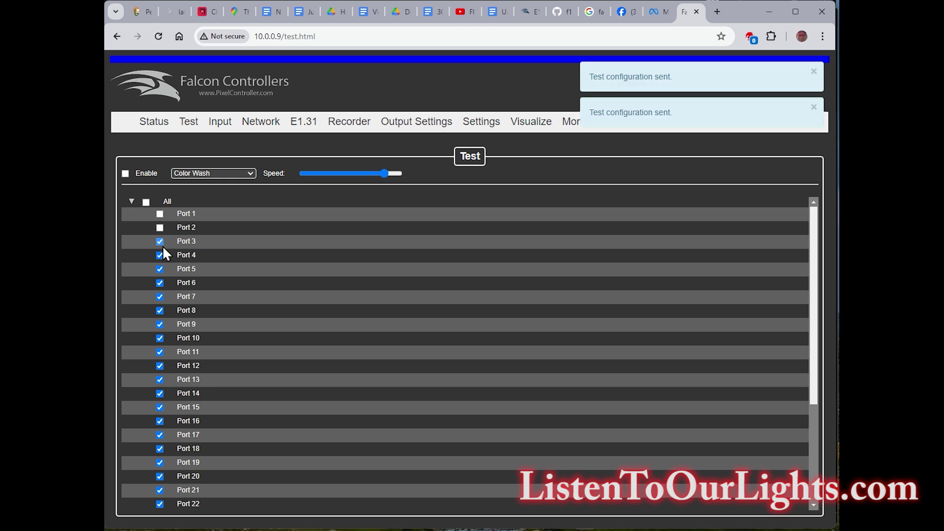
pyautogui.click(160, 241)
pyautogui.click(159, 255)
pyautogui.click(160, 269)
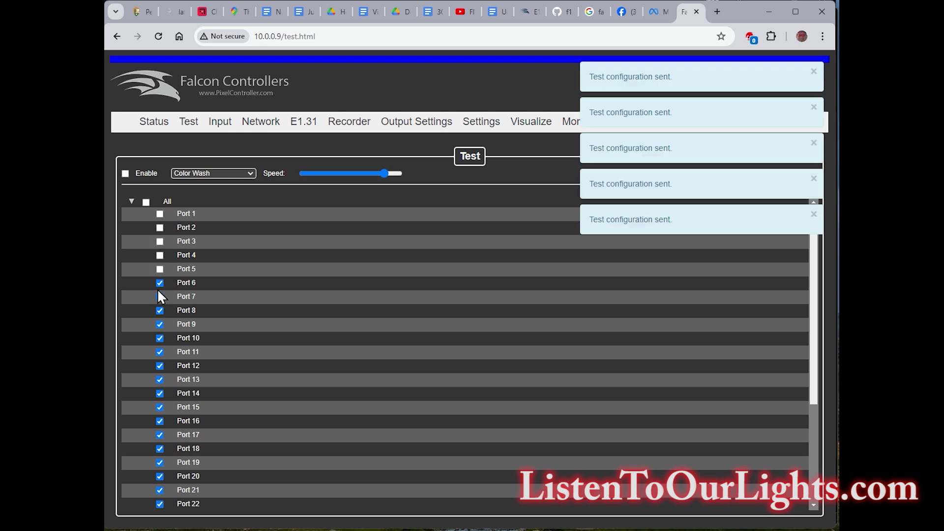
pyautogui.click(160, 282)
pyautogui.click(160, 297)
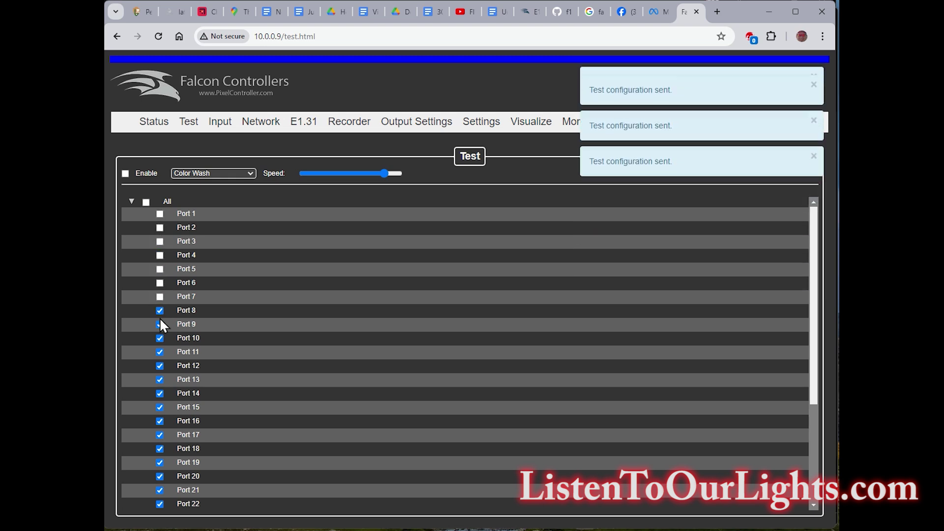
pyautogui.click(160, 324)
pyautogui.click(160, 338)
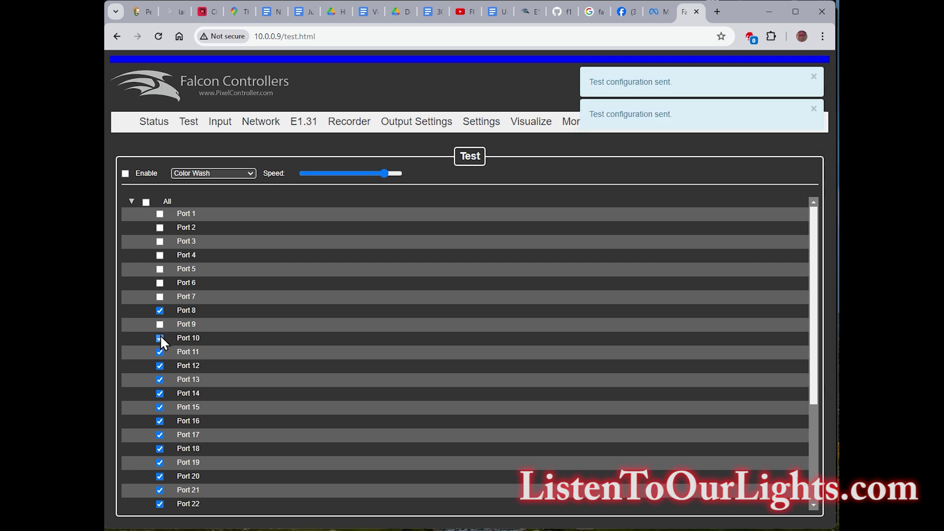
pyautogui.click(160, 310)
pyautogui.click(160, 408)
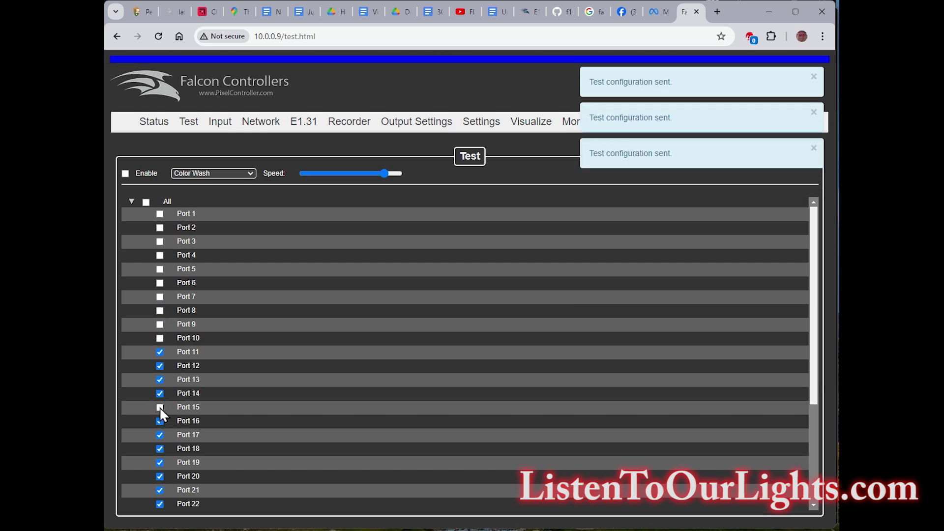
pyautogui.click(159, 393)
pyautogui.click(160, 365)
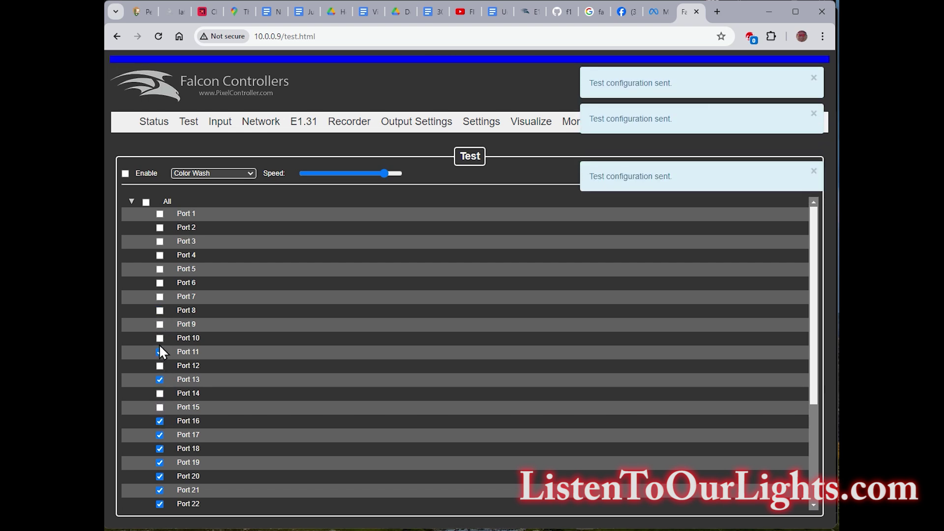
pyautogui.click(160, 351)
pyautogui.click(160, 379)
pyautogui.scroll(-3, 294, 381)
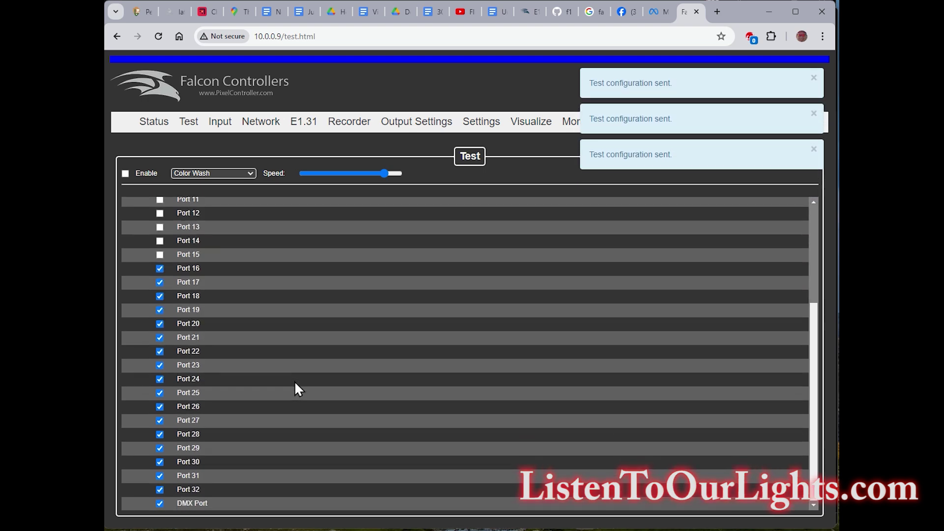